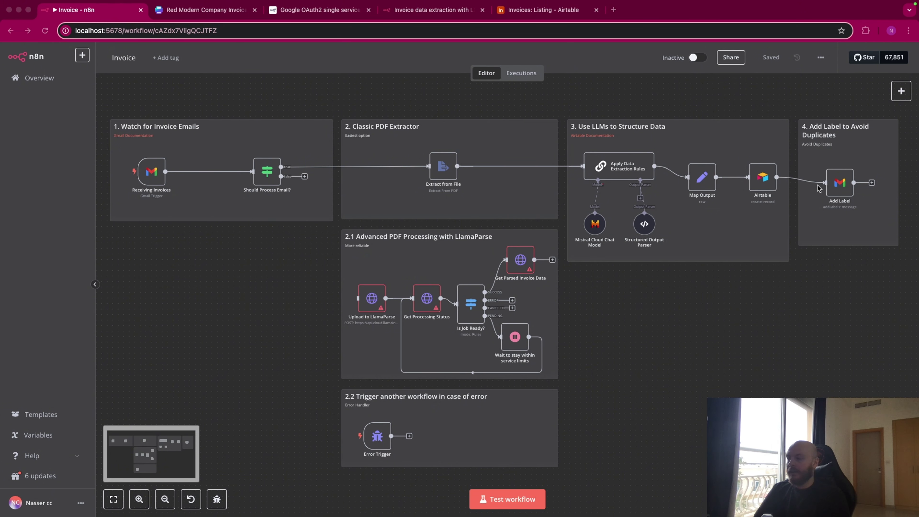
- Review the sample invoice design in Canva, the n8n Invoice workflow and the Listing table in Airtable
left_click(219, 14)
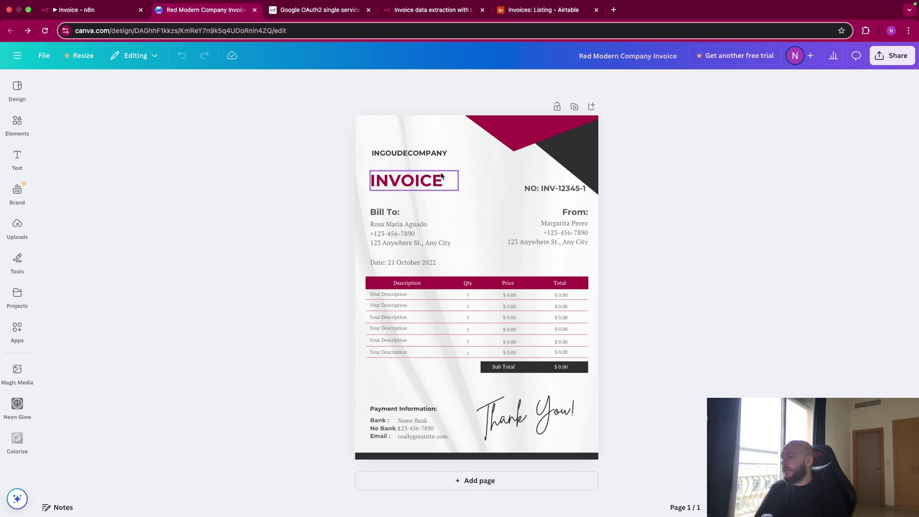
left_click(67, 11)
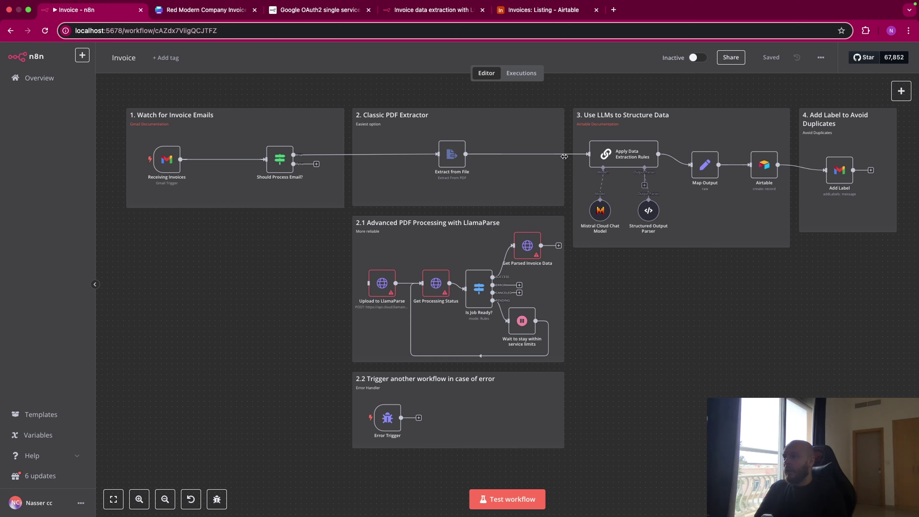
left_click(544, 15)
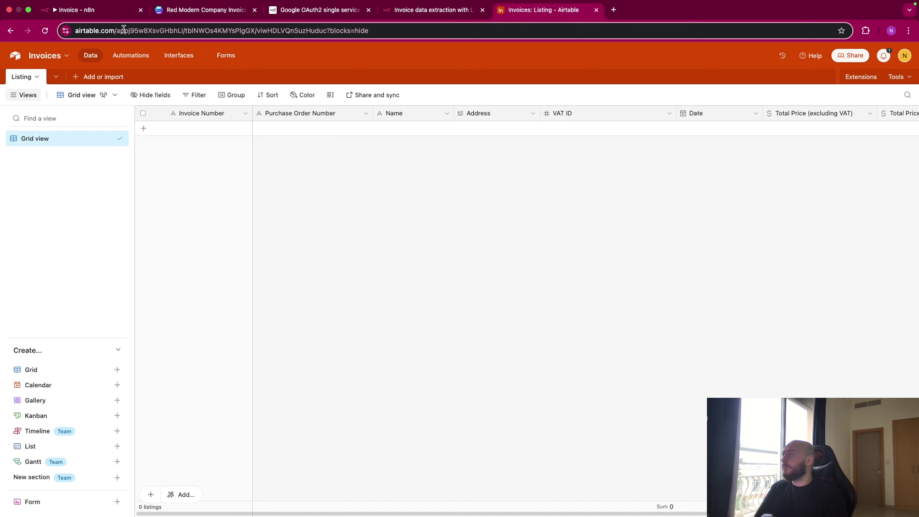
- Switch back to the Invoice workflow in n8n and run a test of the whole workflow
left_click(93, 11)
left_click(484, 498)
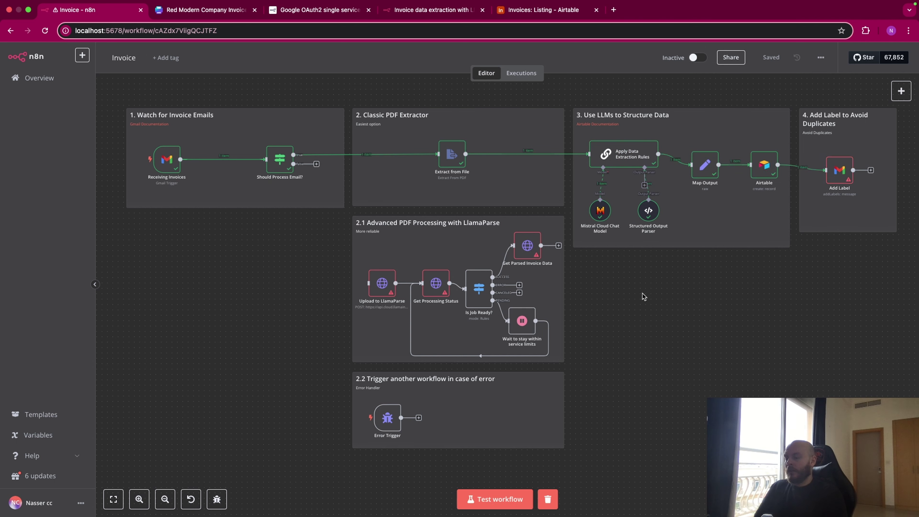
mouse_move(828, 189)
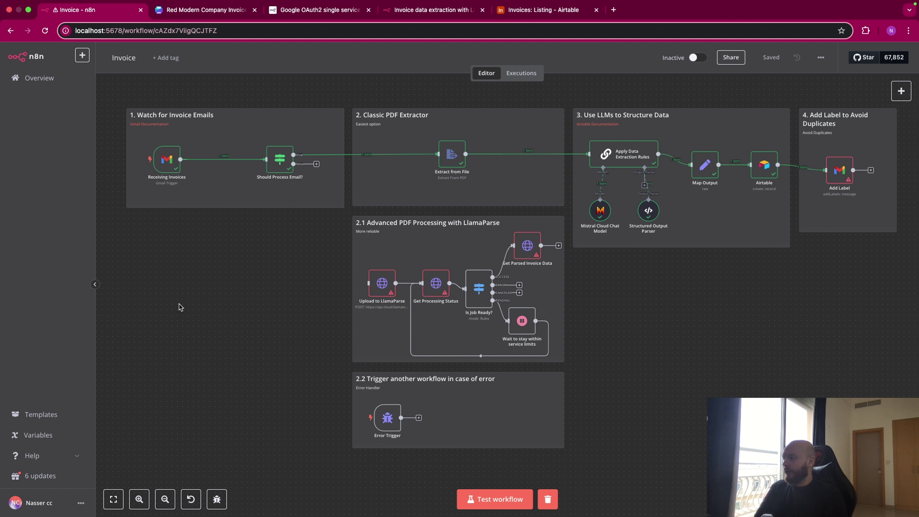
mouse_move(173, 179)
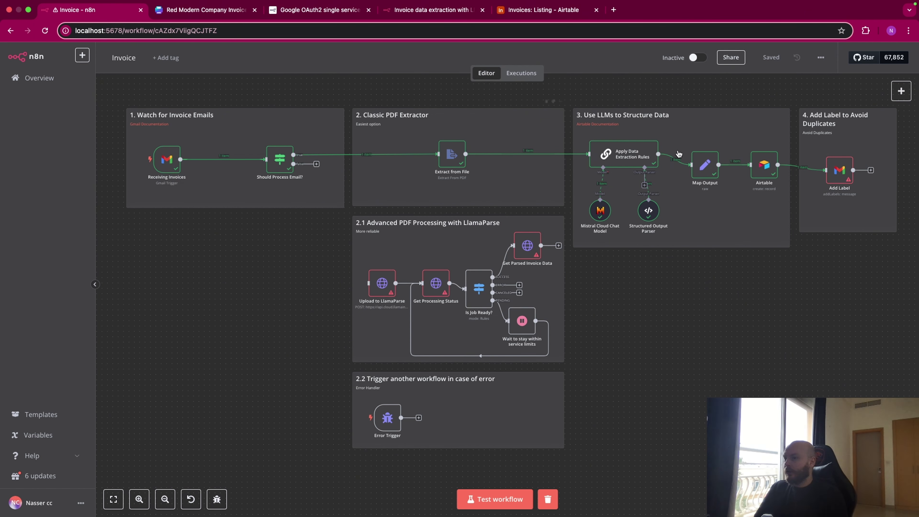
- Search the node library for "gmail", browse the available Gmail actions and leave without adding one
left_click(900, 91)
type("gmail")
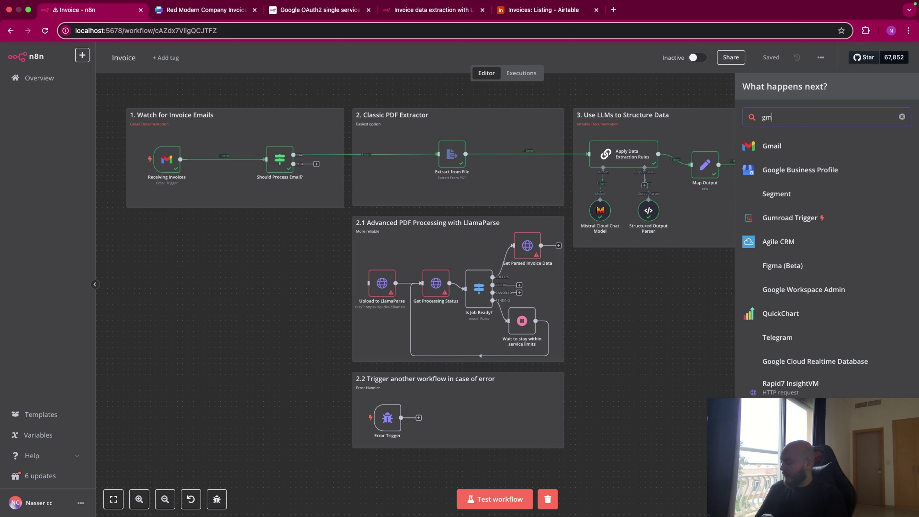
left_click(819, 148)
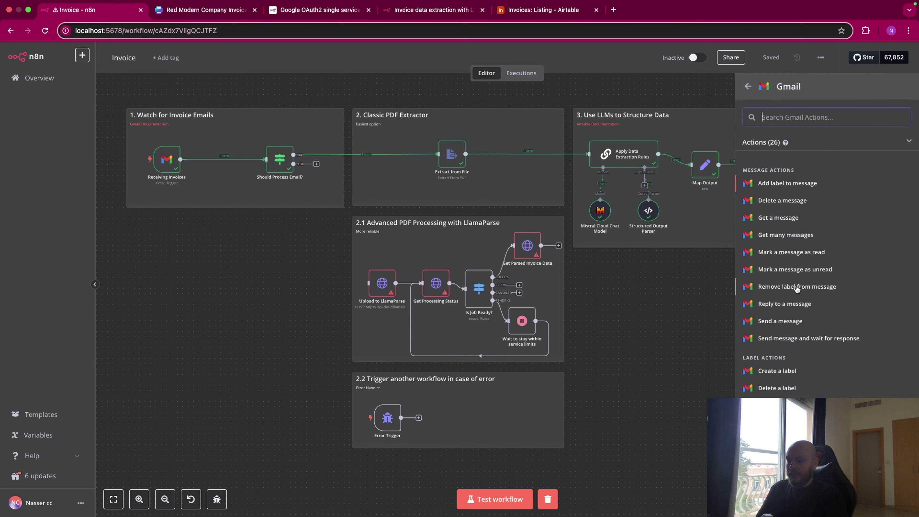
scroll(810, 286, "down", 6)
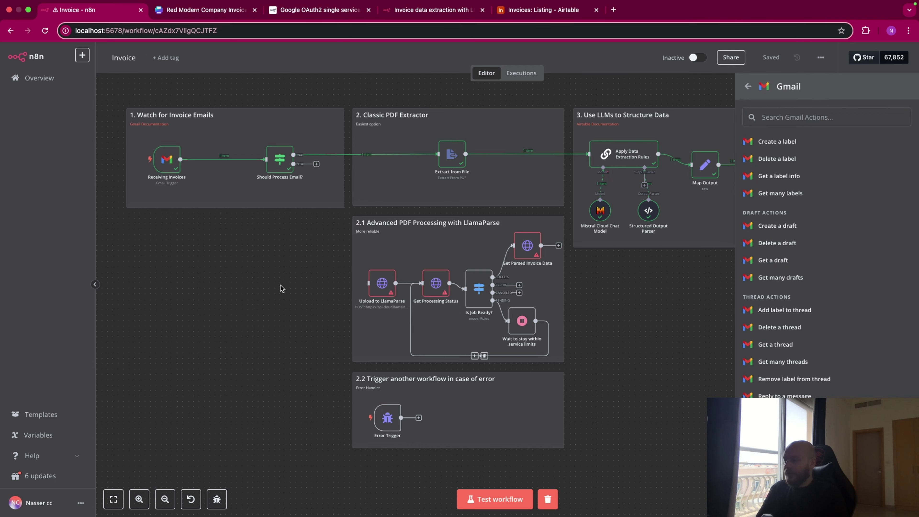
left_click(223, 272)
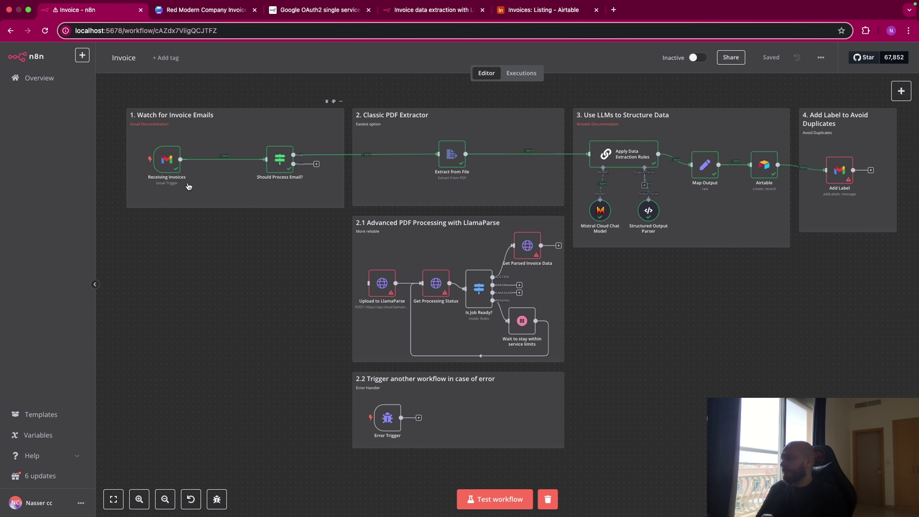
- Review the Receiving Invoices trigger's Gmail settings and attachment output, and consult the n8n guide for setting up Google OAuth2 credentials
double_click(171, 167)
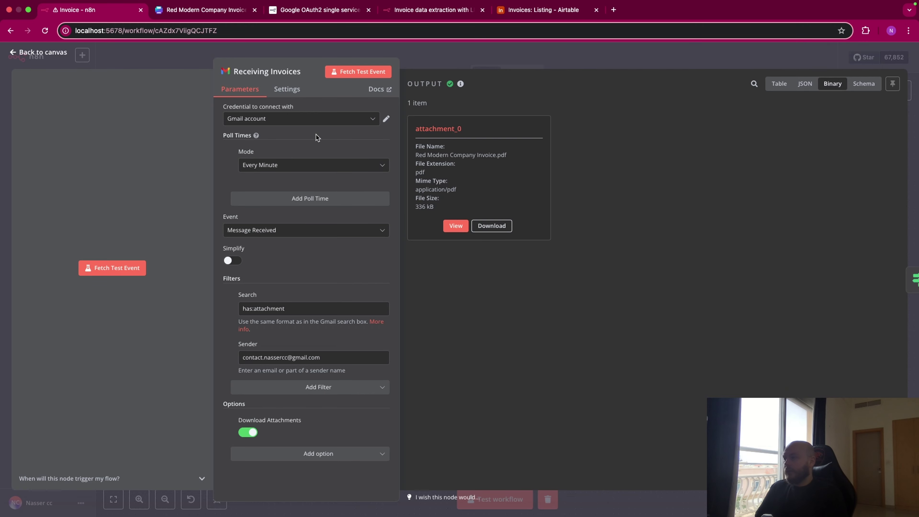
left_click(299, 15)
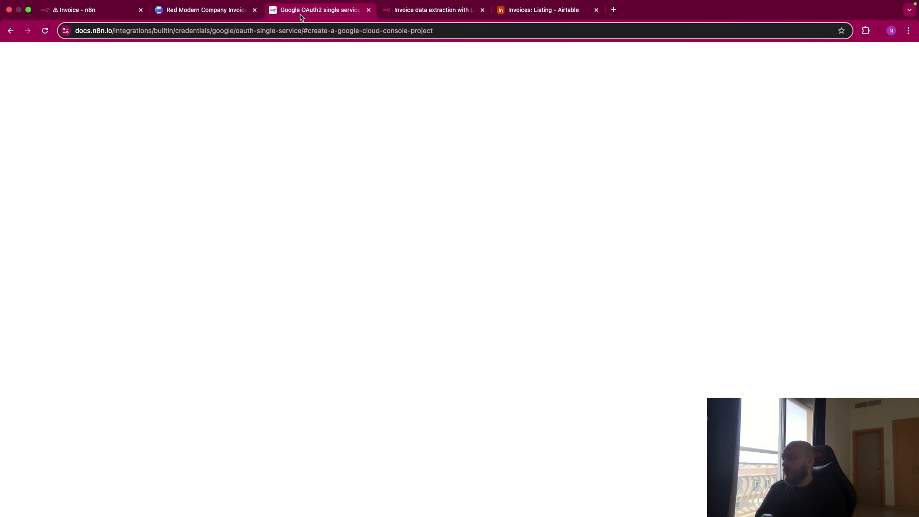
scroll(450, 236, "up", 15)
scroll(450, 236, "up", 15)
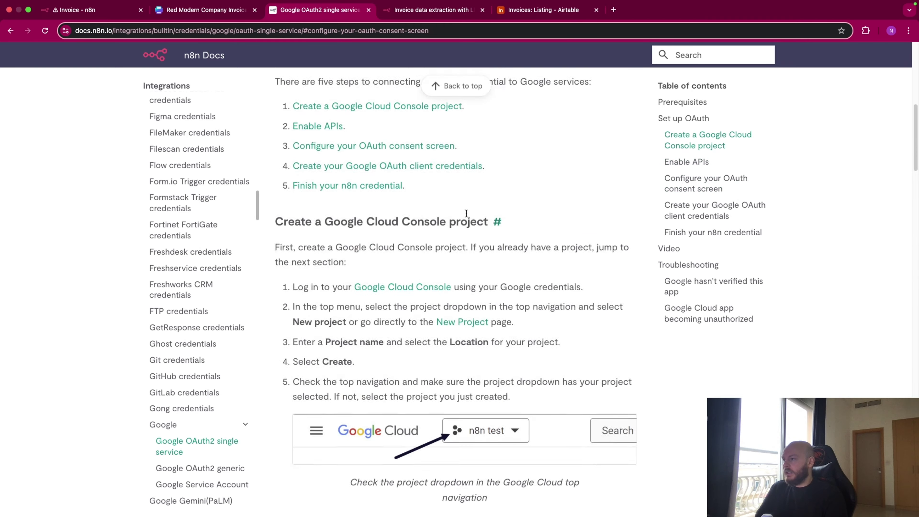
left_click(92, 15)
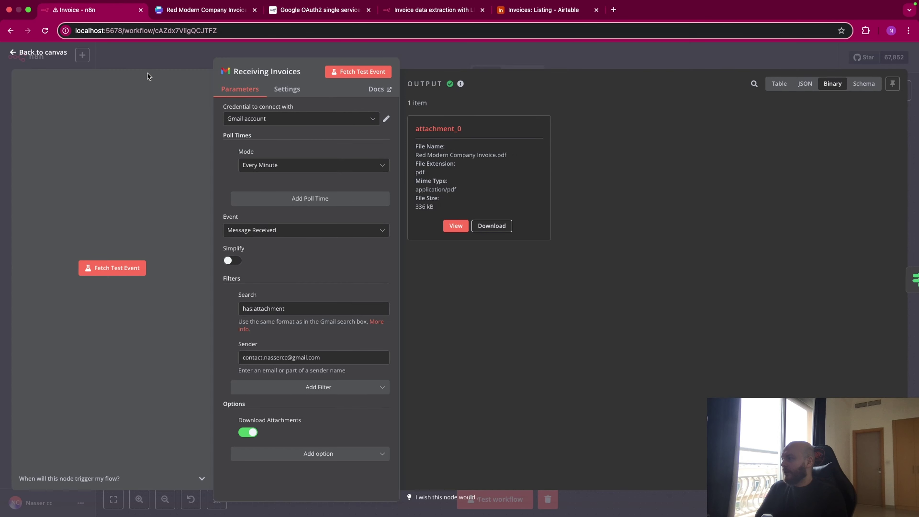
left_click(155, 63)
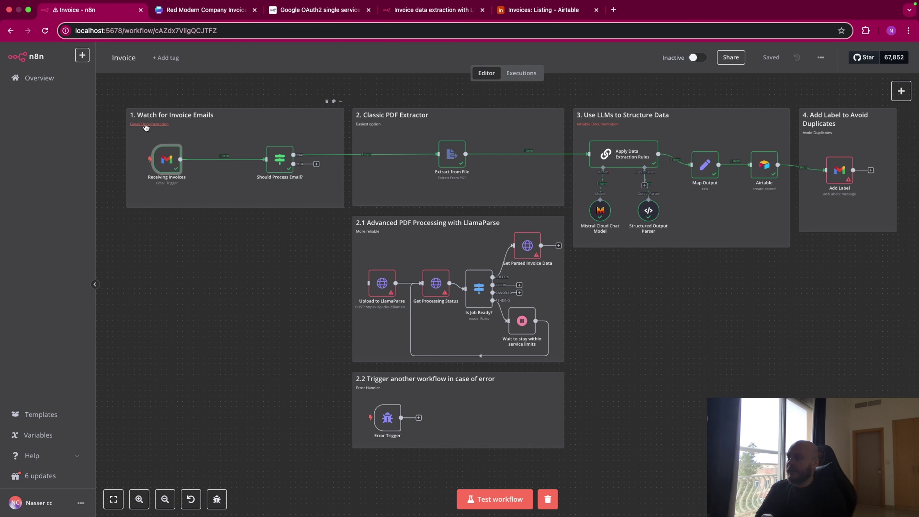
double_click(166, 159)
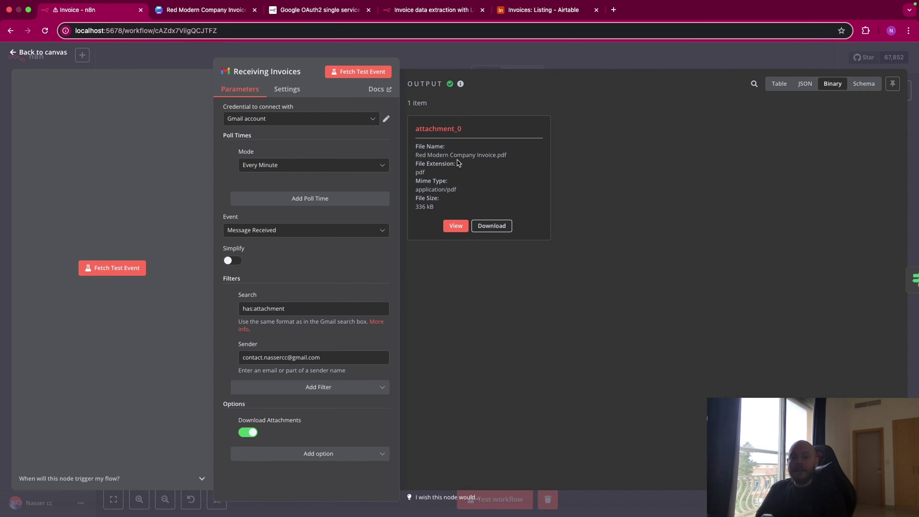
left_click(491, 64)
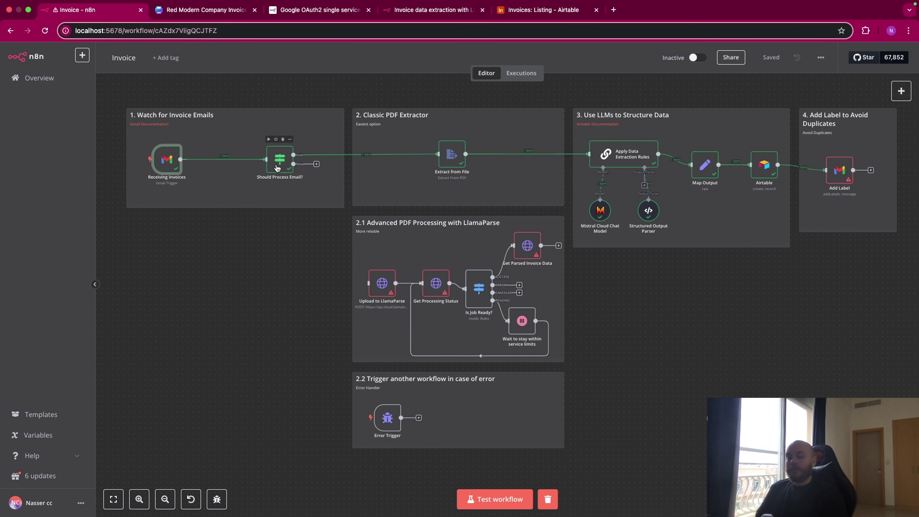
- Examine the Should Process Email? node's conditions on MIME type and labels against its attachment output
left_click(277, 168)
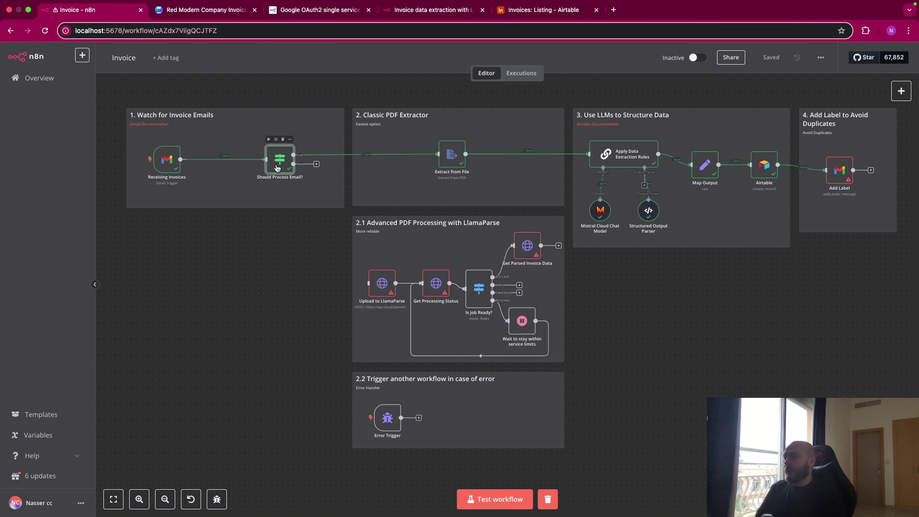
double_click(277, 167)
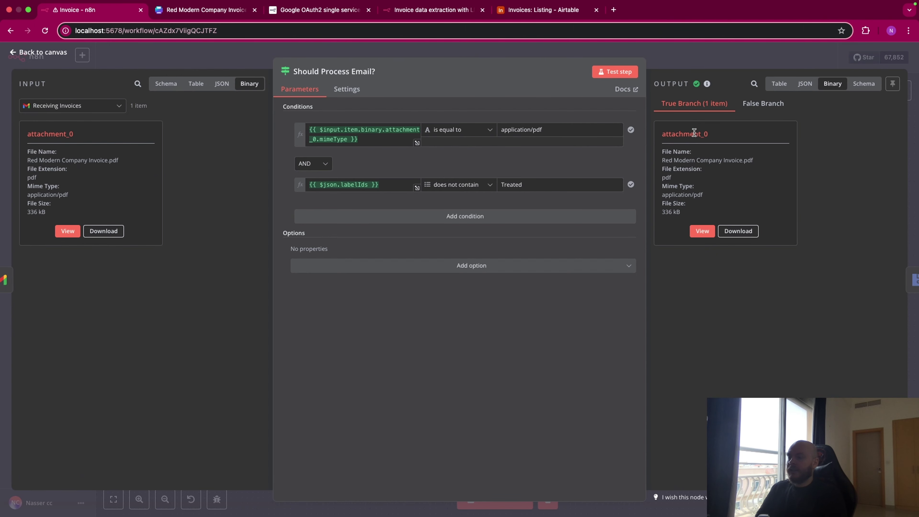
left_click_drag(711, 140, 662, 134)
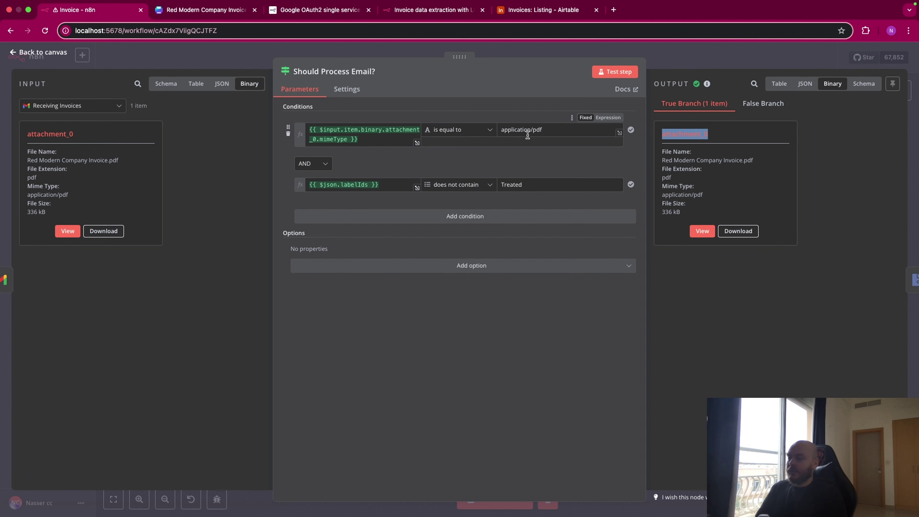
left_click_drag(702, 195, 664, 194)
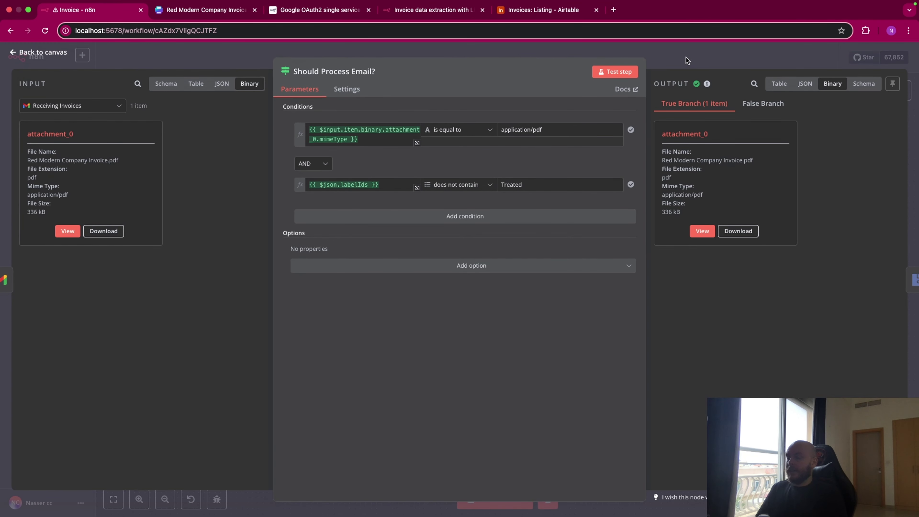
key("Escape")
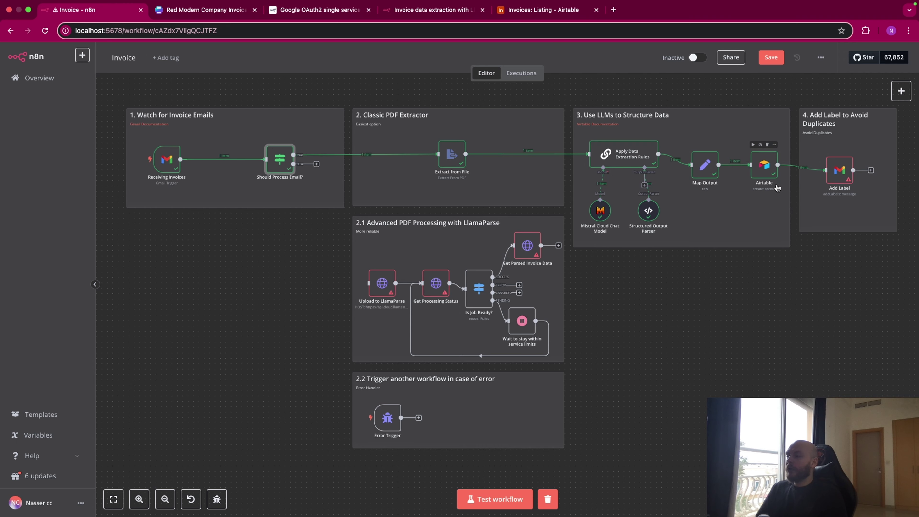
- View the Should Process Email? node's input as a schema and examine the labelIds used by its second condition
double_click(279, 168)
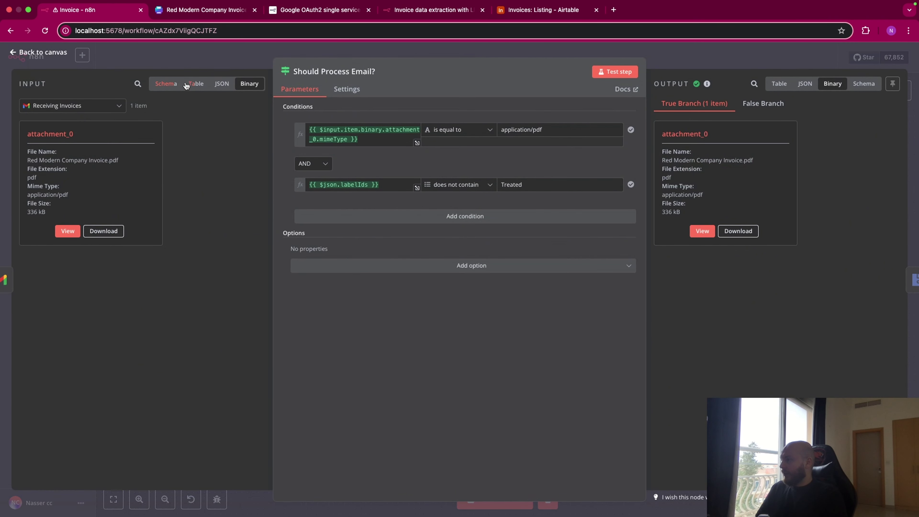
left_click(170, 85)
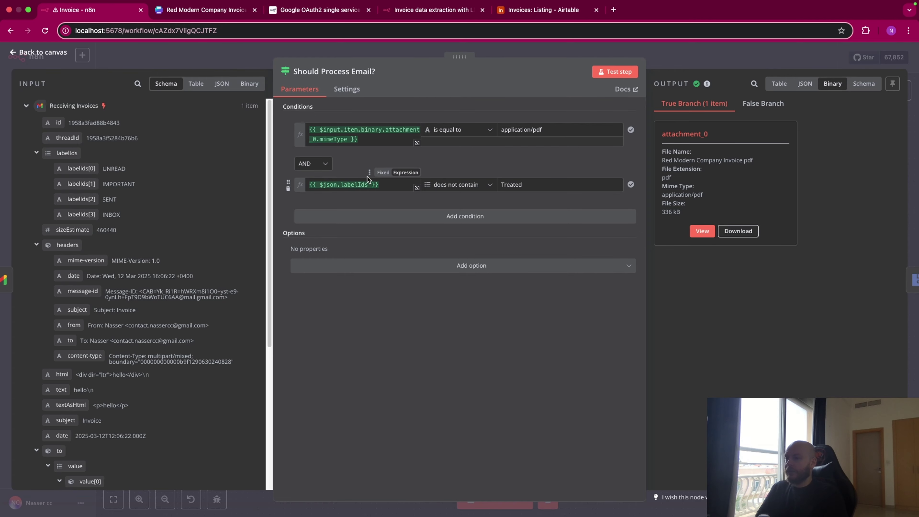
left_click(675, 57)
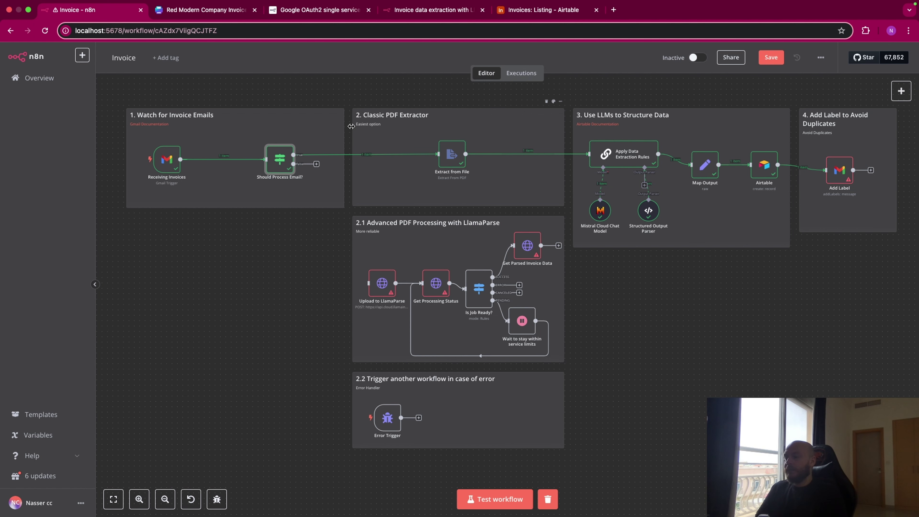
- Search the node library for "extract" and browse the Extract from File actions without adding one
left_click(896, 96)
type("extract")
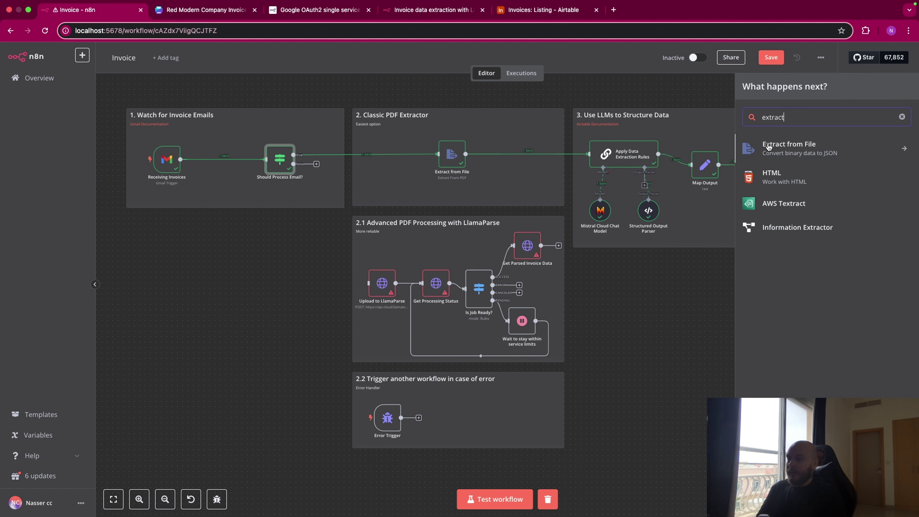
left_click(767, 148)
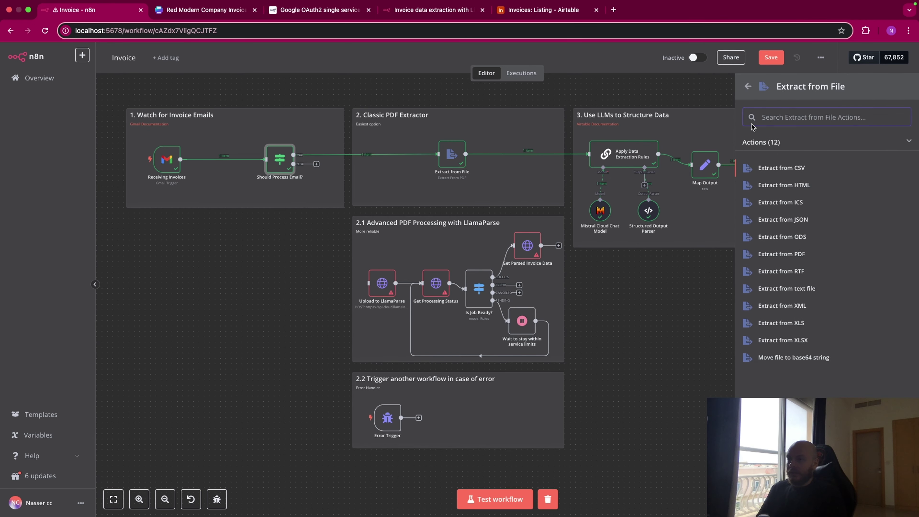
left_click(691, 95)
- Examine the Extract from File node's operation, input binary field and extracted output
left_click(448, 155)
double_click(448, 155)
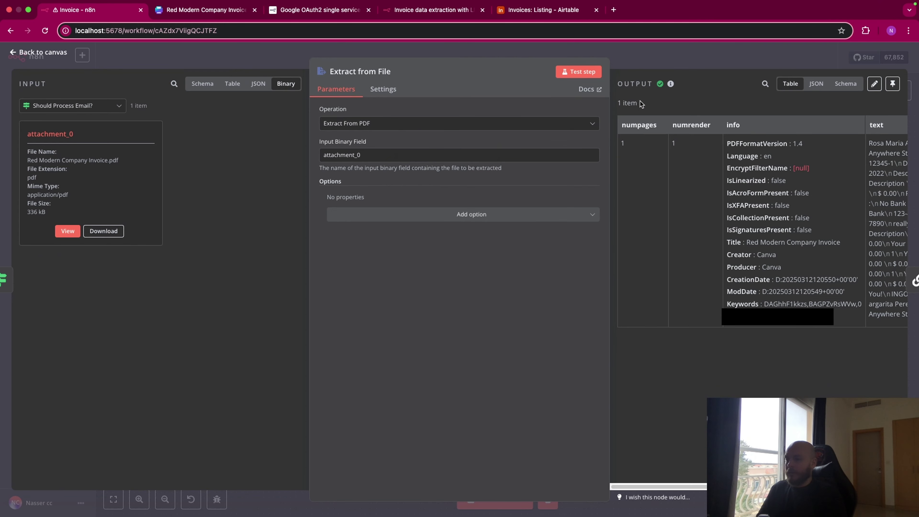
key("Escape")
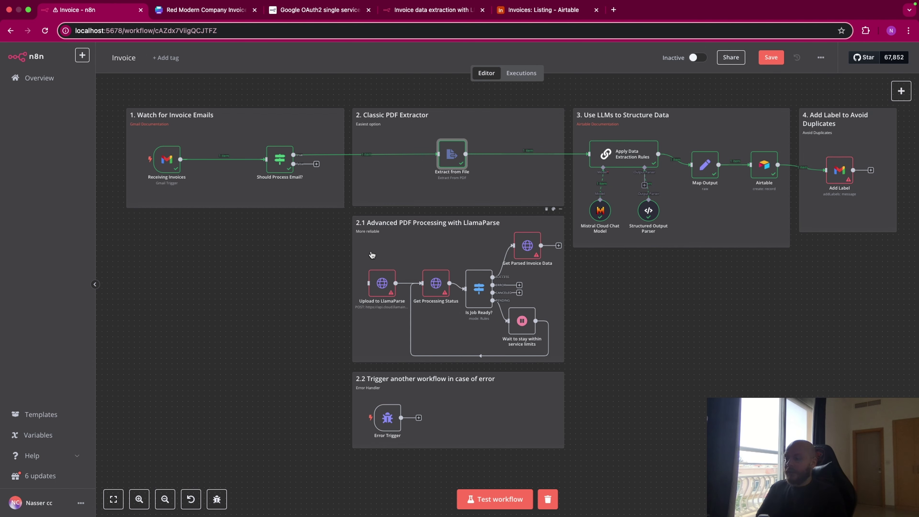
- Highlight the nodes in the LlamaParse section and look at the n8n template for invoice data extraction with LlamaParse and OpenAI
left_click_drag(322, 226, 546, 340)
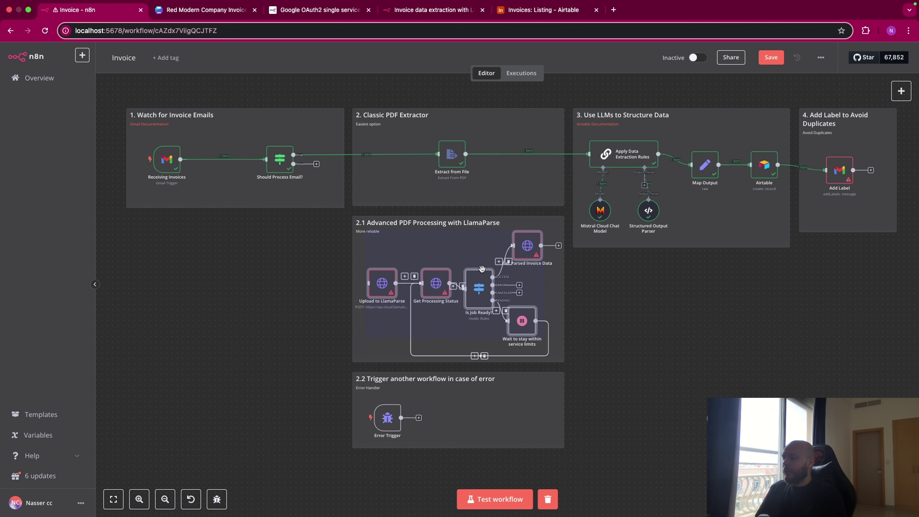
left_click(423, 12)
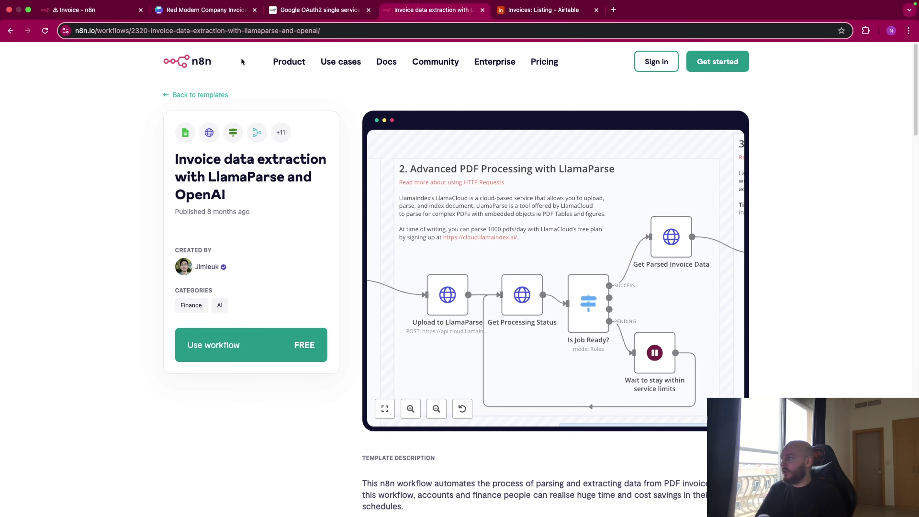
left_click(94, 15)
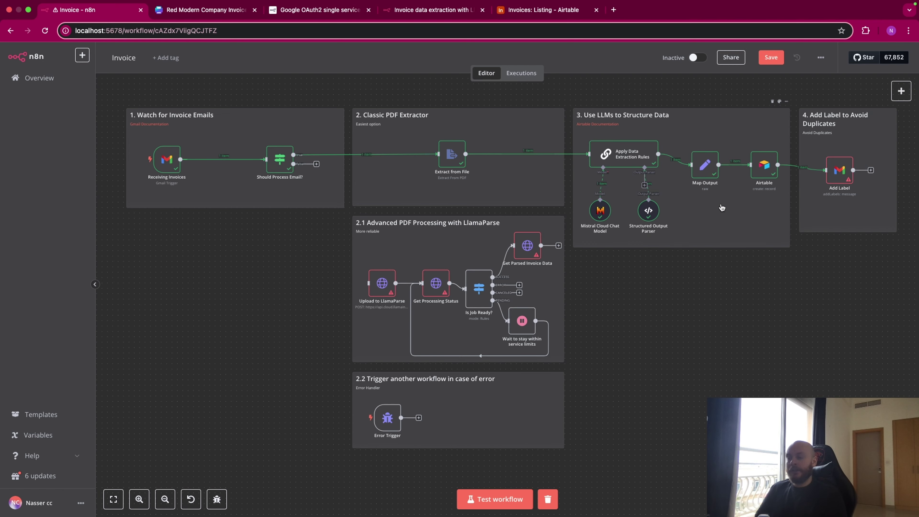
- Expand the Apply Data Extraction Rules prompt and examine its requested invoice fields, JSON response format and inserted {{ $json.text }} expression
double_click(629, 144)
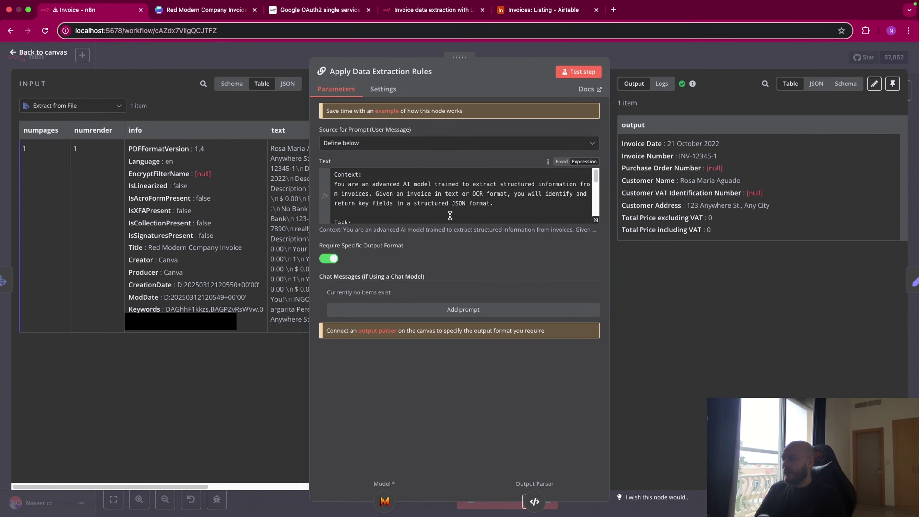
left_click(596, 217)
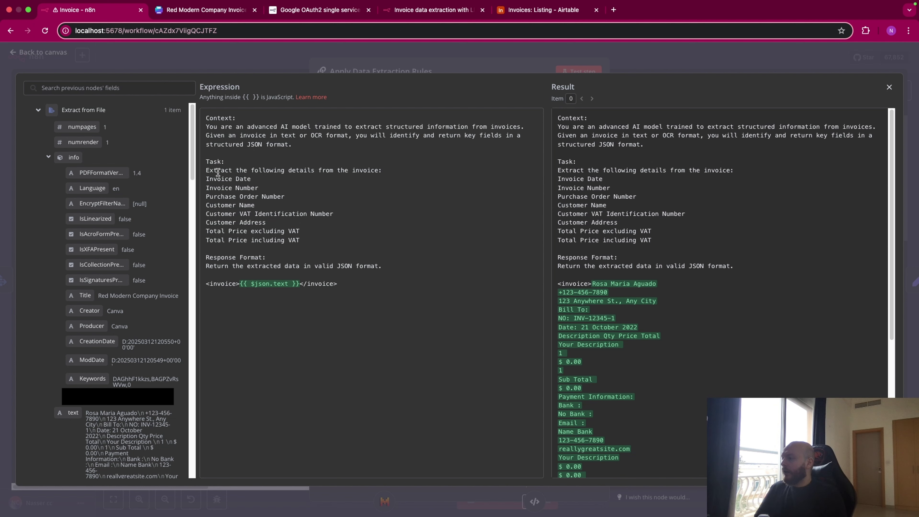
left_click_drag(216, 170, 320, 238)
left_click(287, 255)
left_click_drag(216, 257, 260, 258)
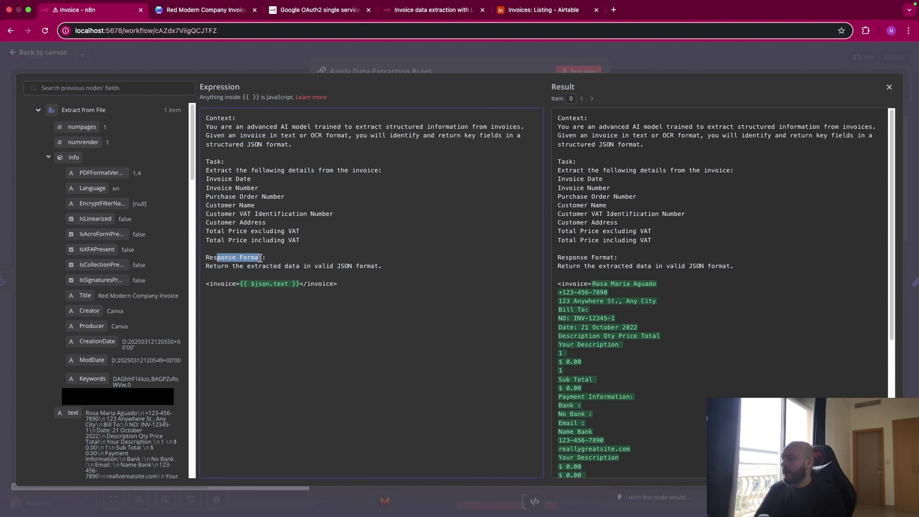
left_click_drag(329, 266, 369, 266)
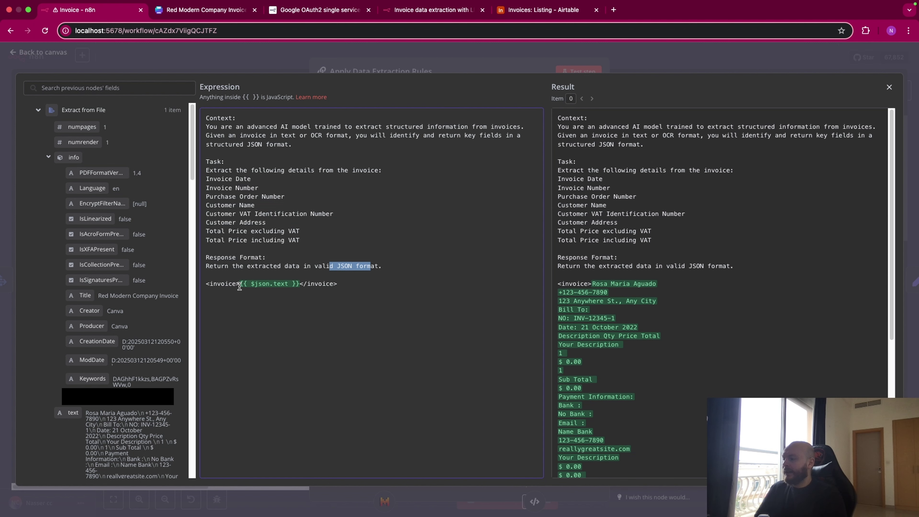
left_click_drag(240, 286, 299, 284)
left_click(305, 328)
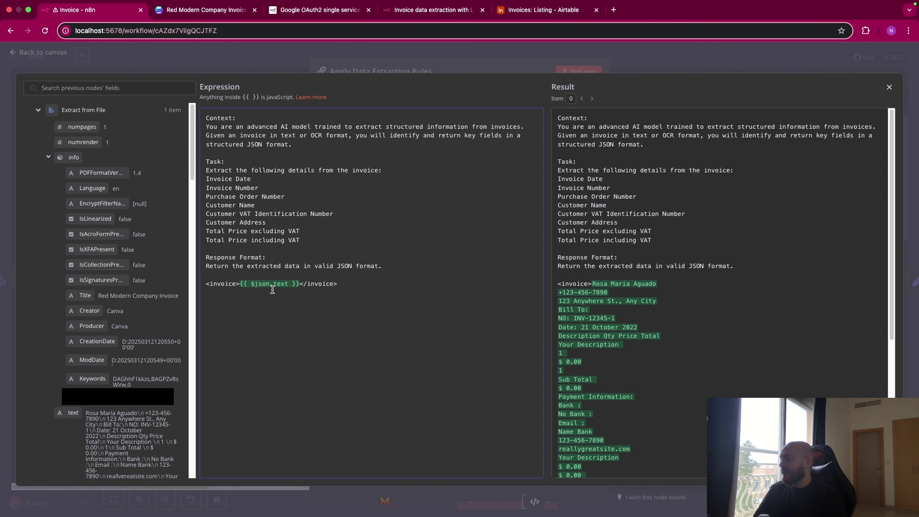
scroll(639, 318, "down", 3)
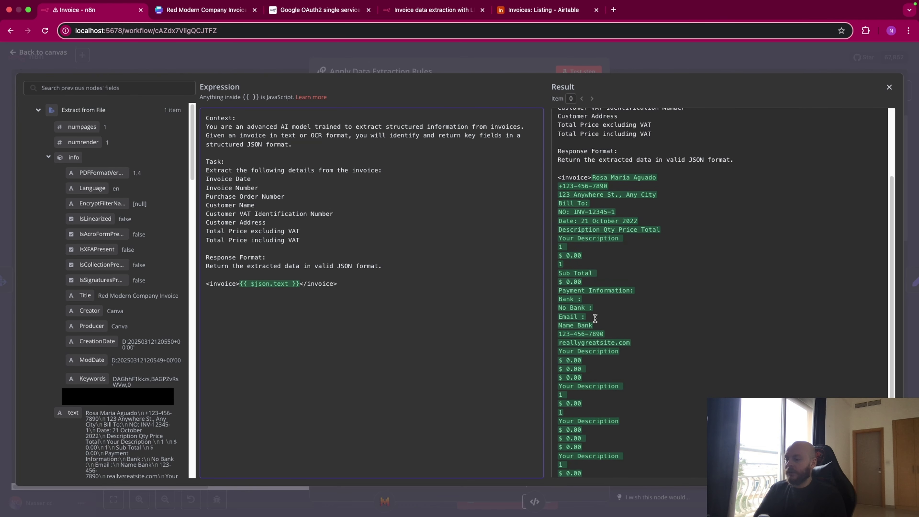
key("Escape")
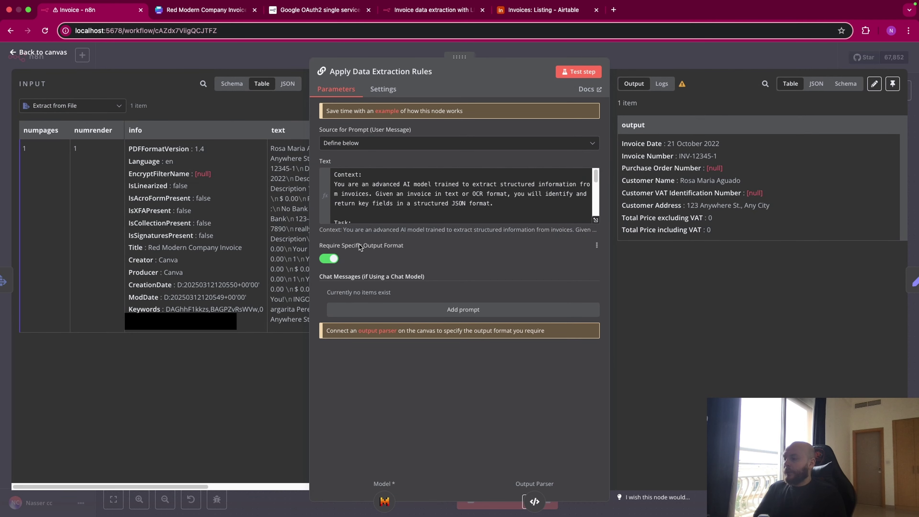
left_click(651, 65)
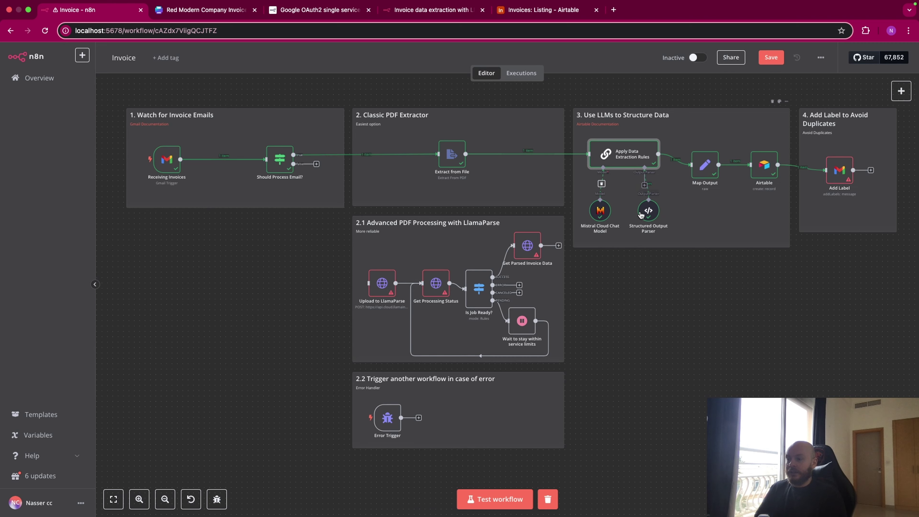
- Shift the Structured Output Parser node slightly to the right on the canvas and look at its settings
left_click_drag(648, 212, 664, 207)
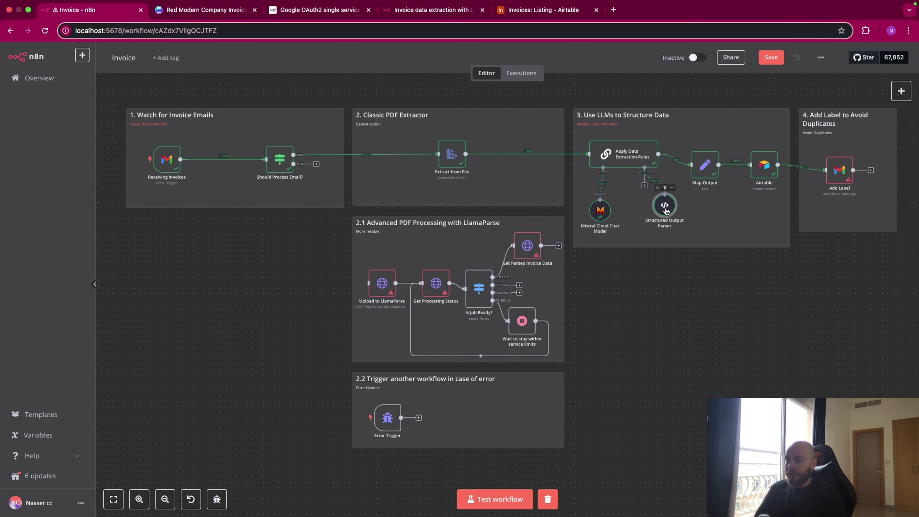
double_click(665, 206)
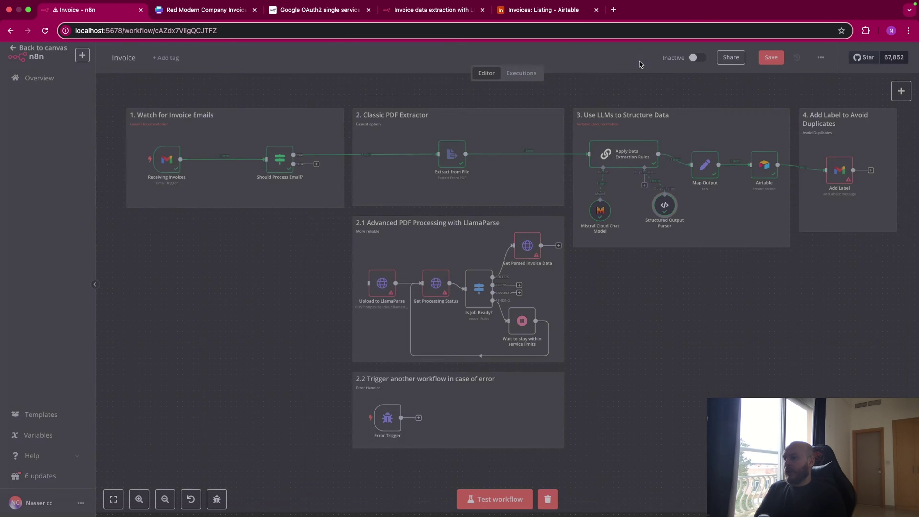
left_click(635, 67)
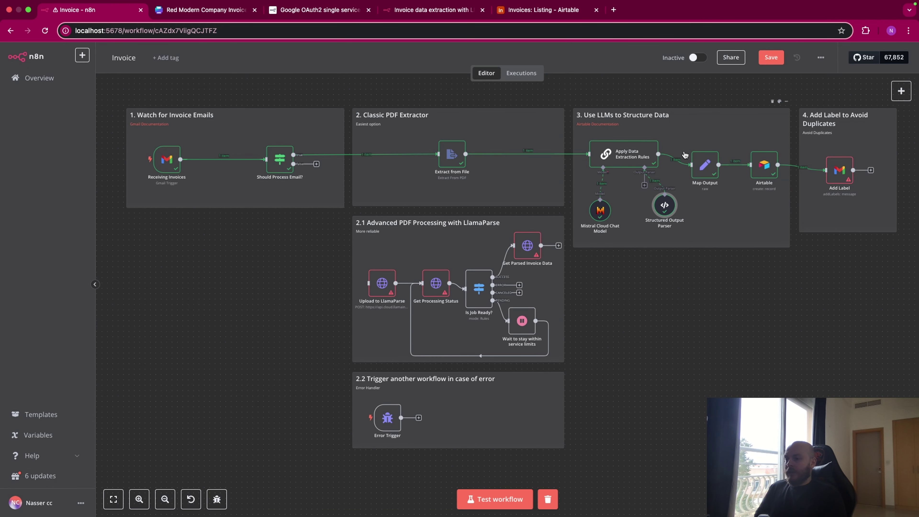
- Look at the Map Output node's JSON mapping and the Airtable node's credential setting
double_click(697, 163)
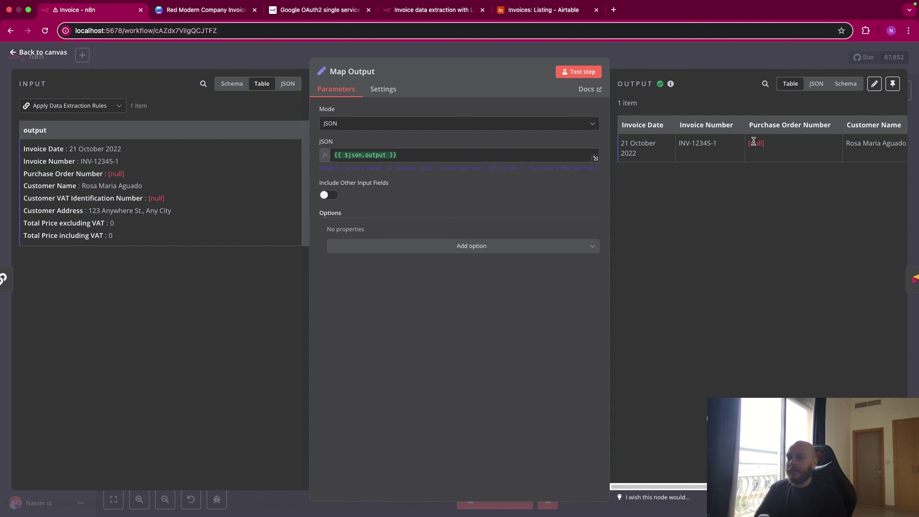
left_click(619, 73)
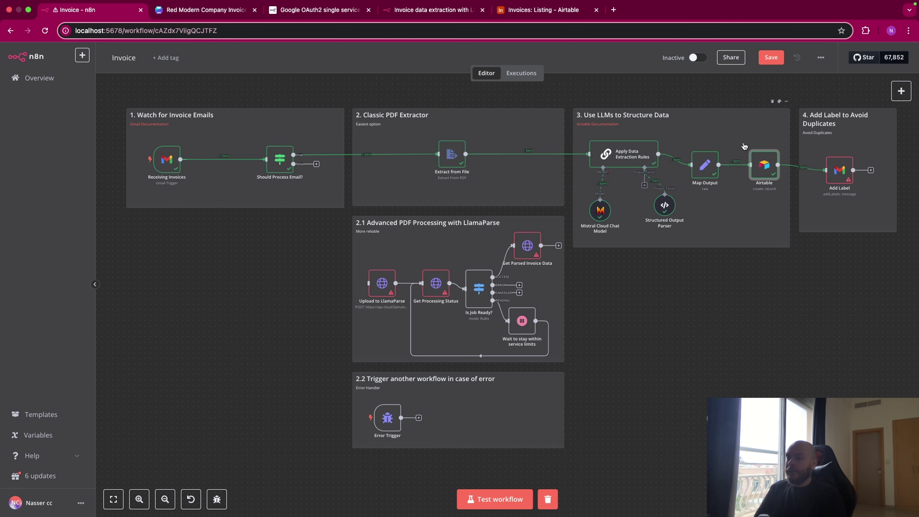
double_click(759, 171)
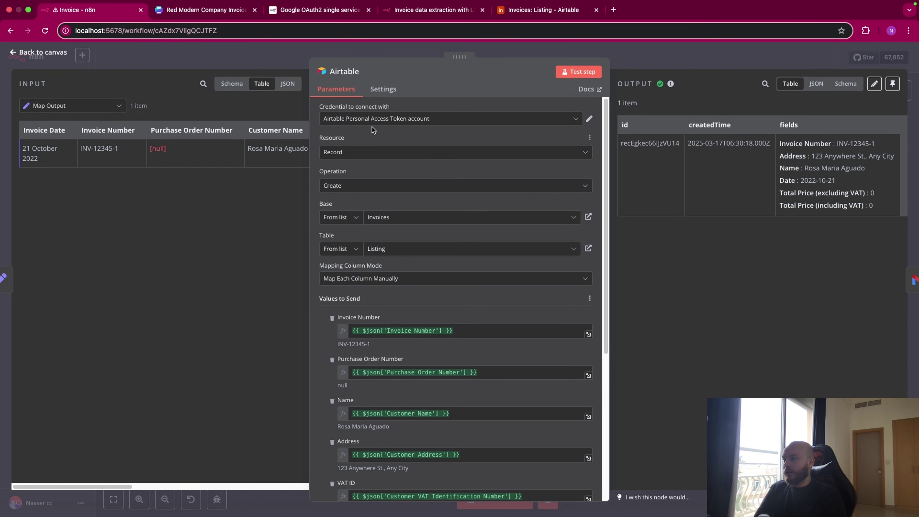
key("Escape")
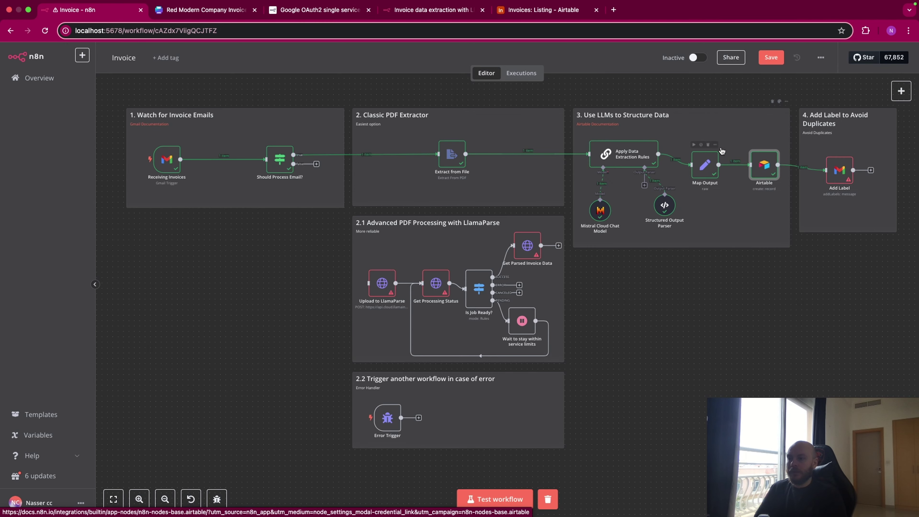
- Examine the Airtable node's base, table and column mappings, viewing its input as a schema
double_click(755, 160)
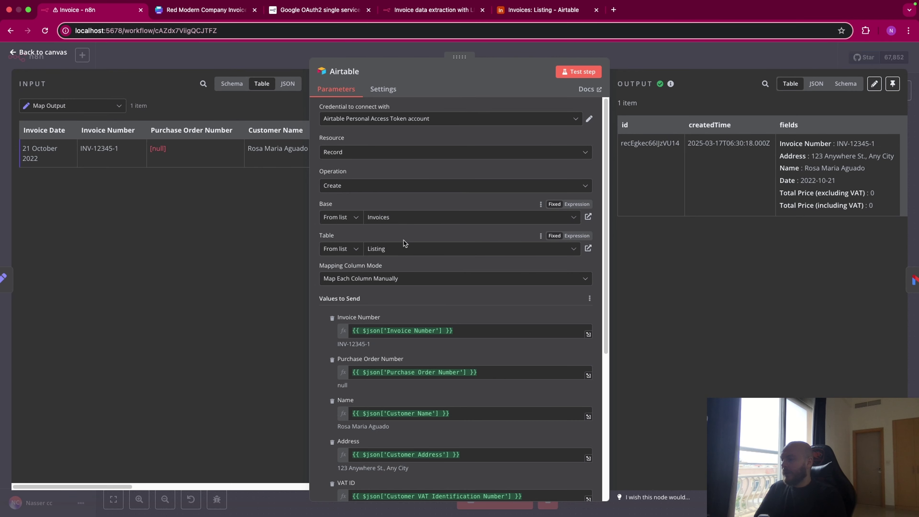
scroll(432, 249, "down", 3)
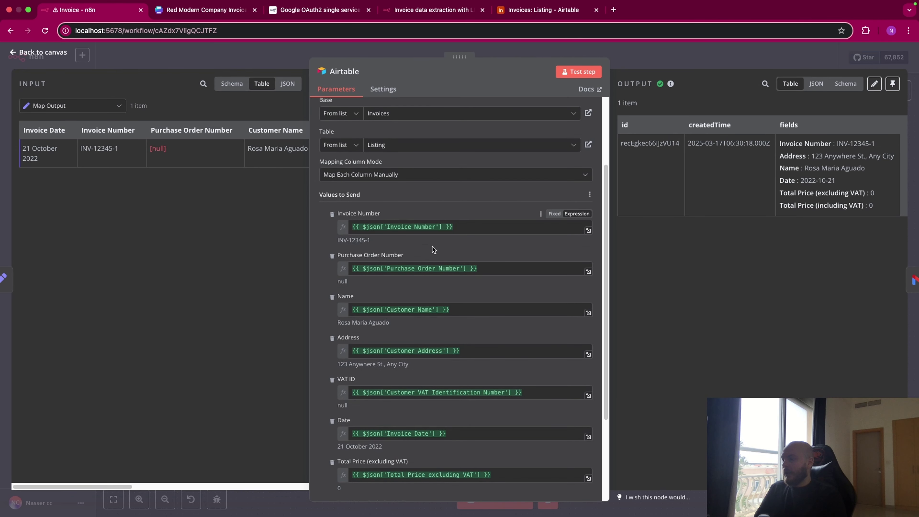
left_click(227, 84)
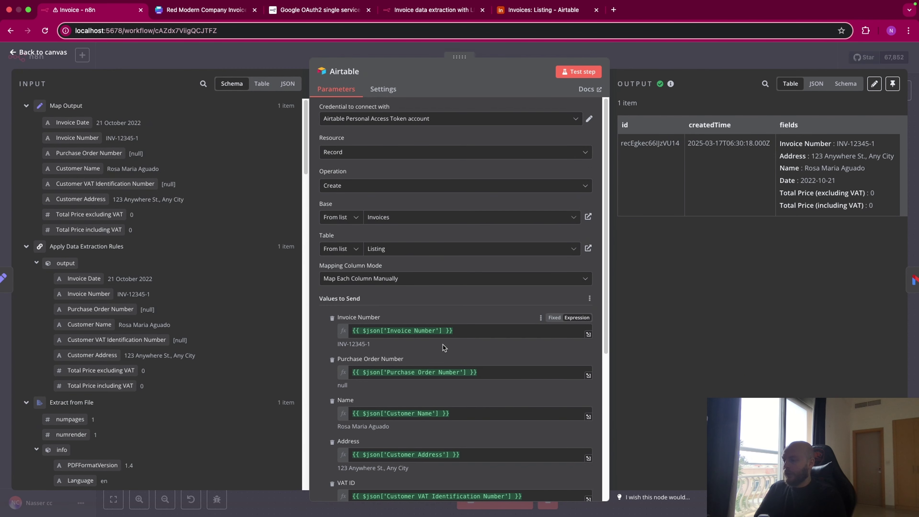
key("Escape")
- Compare the invoice record in the Airtable Listing table with the original invoice design in Canva
left_click(543, 10)
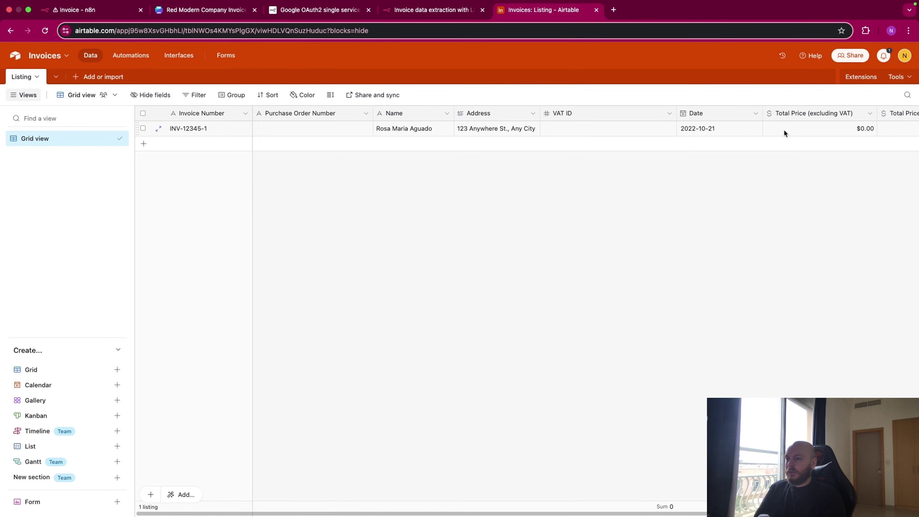
left_click(194, 10)
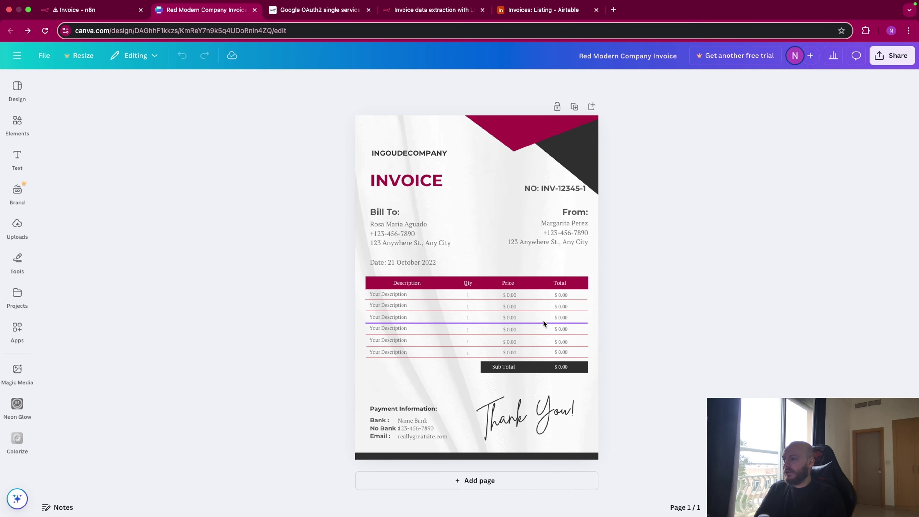
left_click(527, 14)
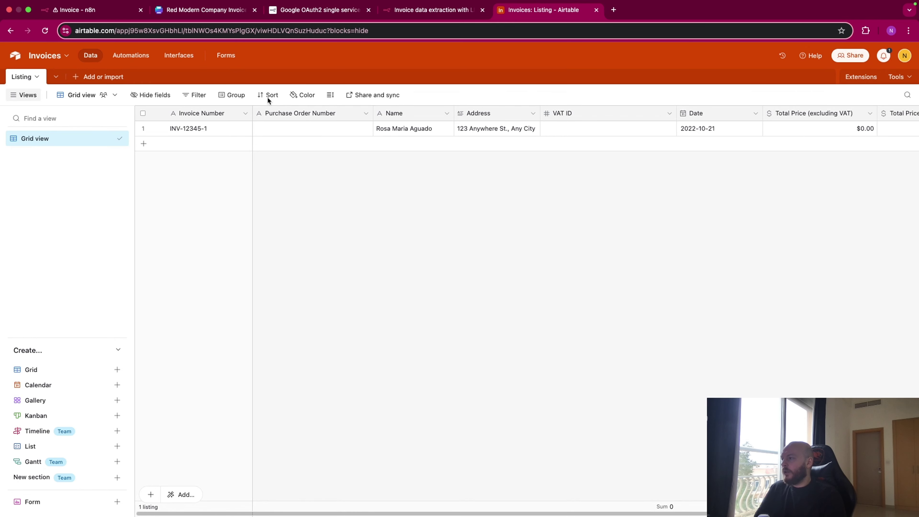
left_click(208, 10)
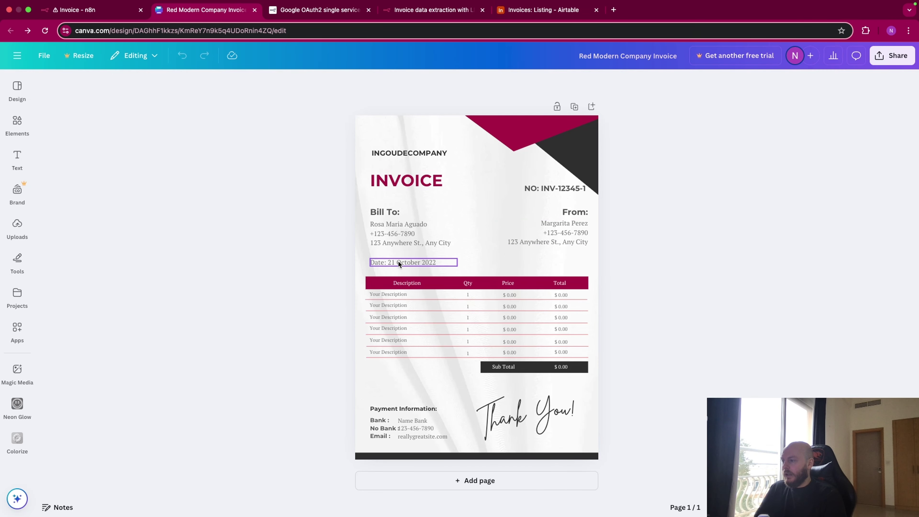
left_click(543, 10)
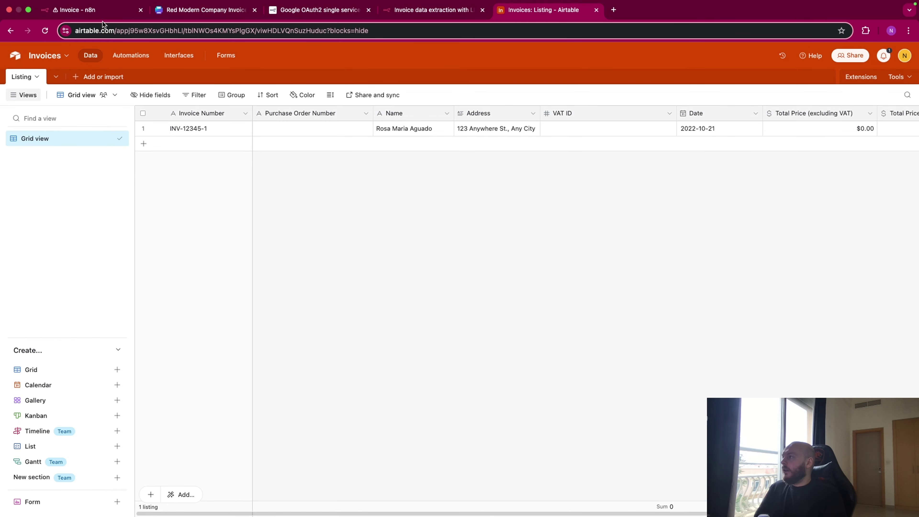
- Return to the n8n workflow, search the node library for "gma" and browse the Gmail actions without adding one
left_click(100, 13)
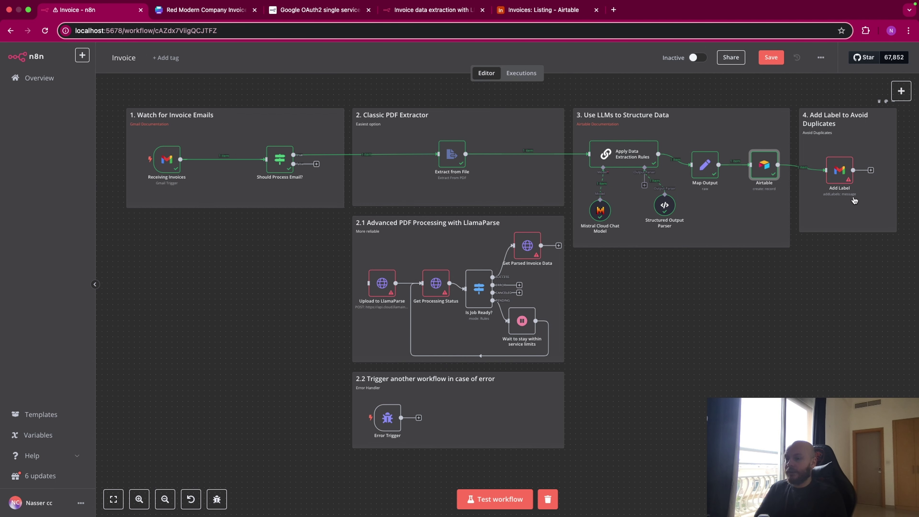
left_click(900, 91)
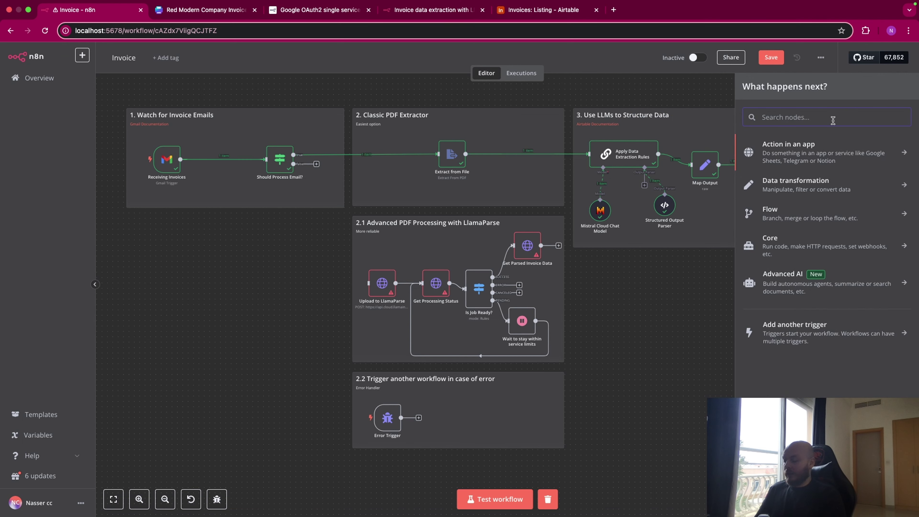
type("gma")
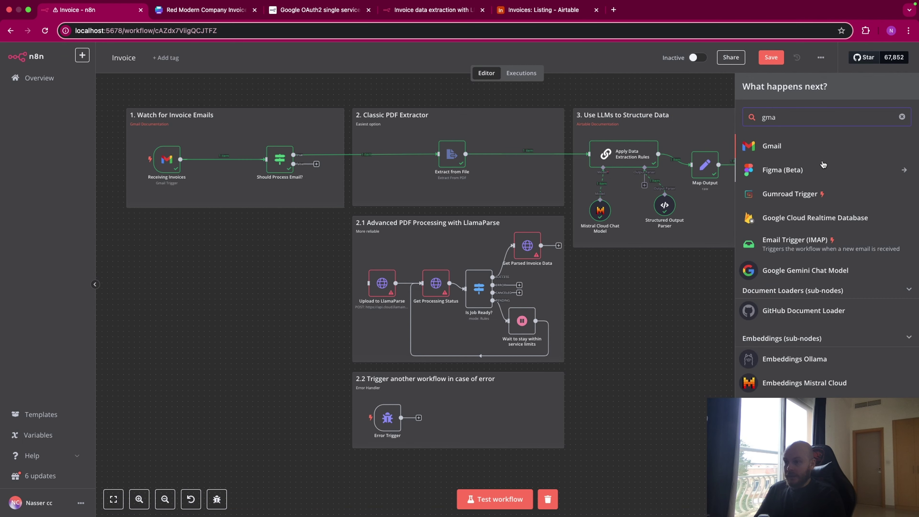
left_click(812, 147)
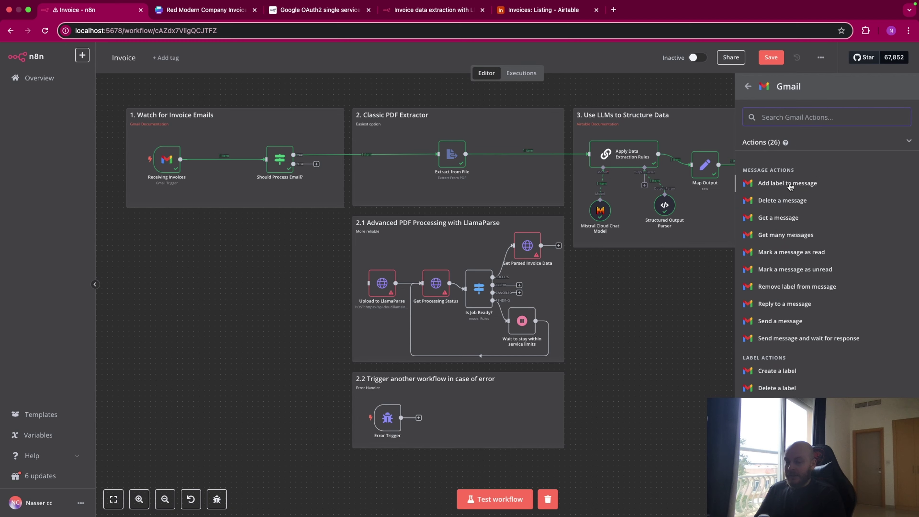
left_click(705, 106)
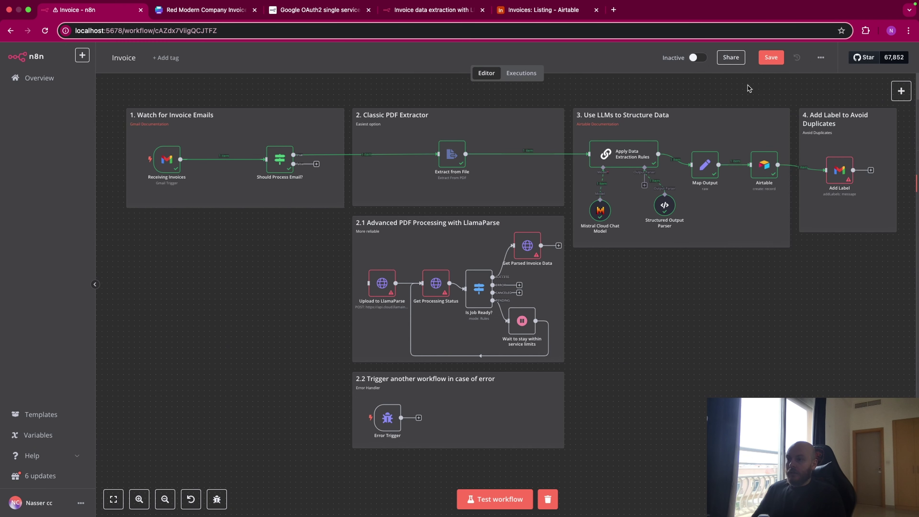
- Examine the Add Label node's message ID expression and its {{ your_label }} placeholder for label names or IDs
double_click(835, 168)
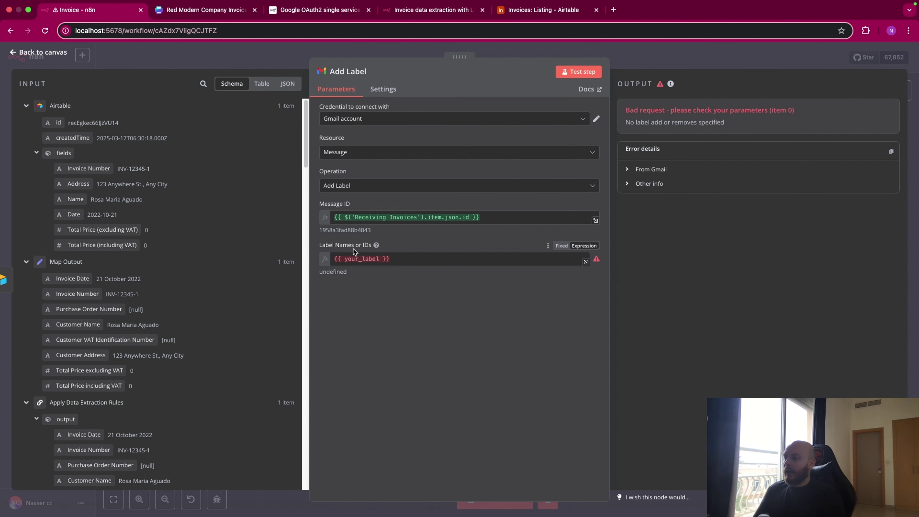
left_click_drag(335, 259, 413, 272)
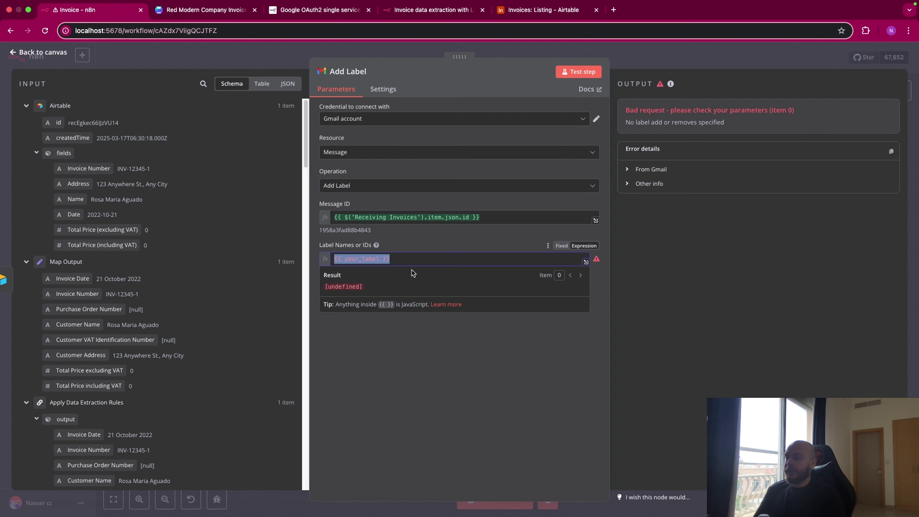
left_click(744, 49)
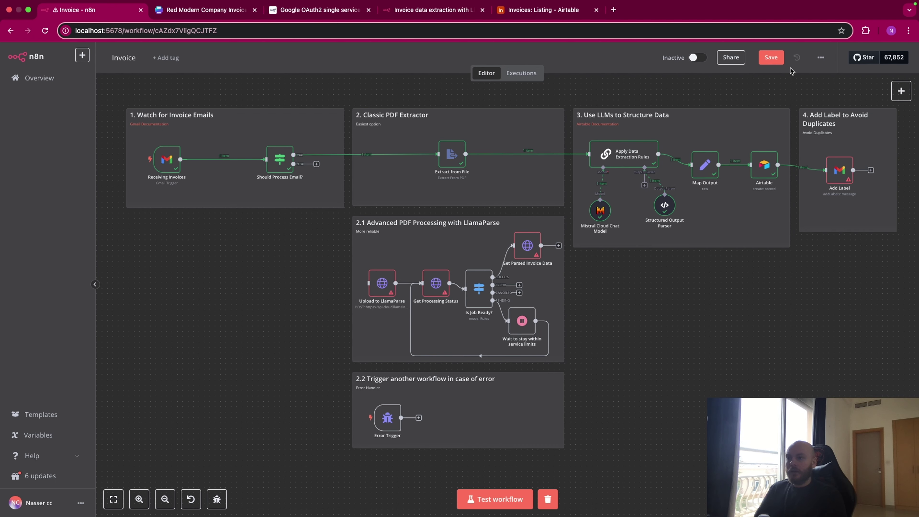
- Look at the workflow's Import from File option without importing anything
left_click(819, 59)
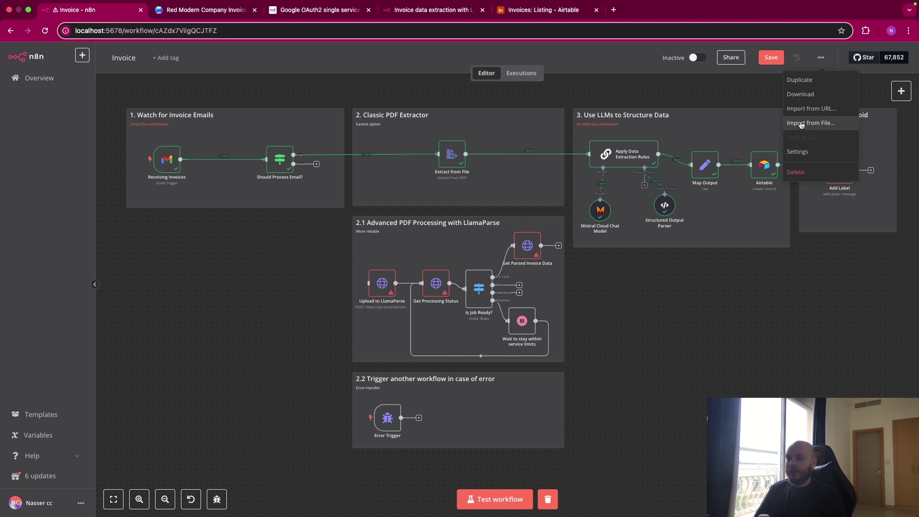
left_click(754, 104)
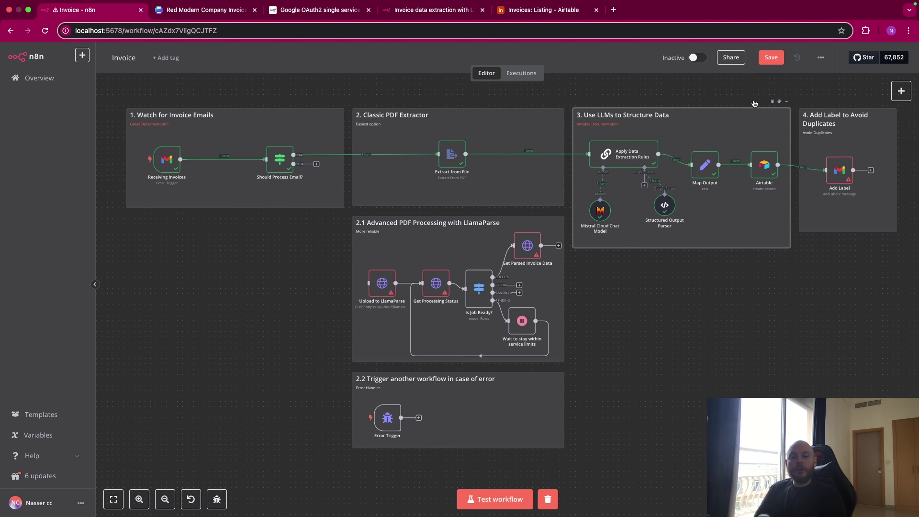